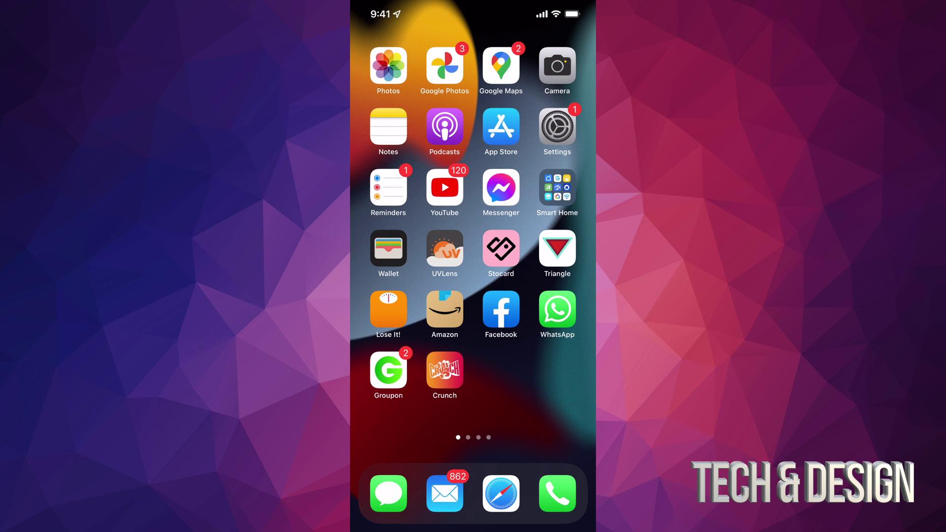
Launch the Settings app from the home screen.
left_click(558, 127)
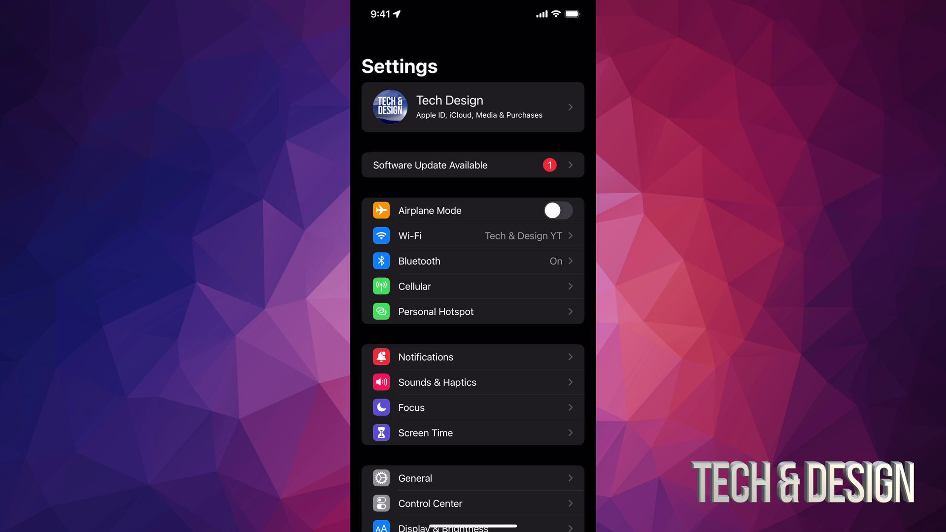
scroll(473, 296, "down", 5)
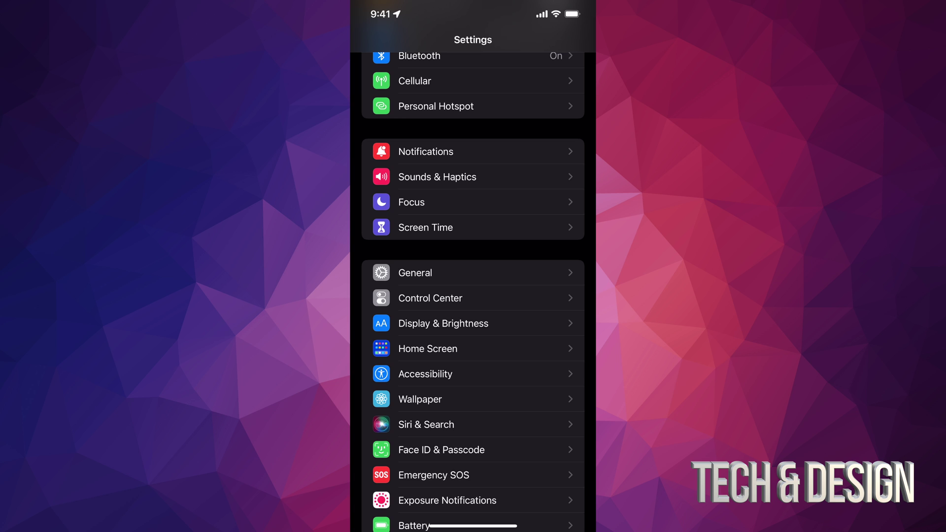
scroll(474, 295, "up", 5)
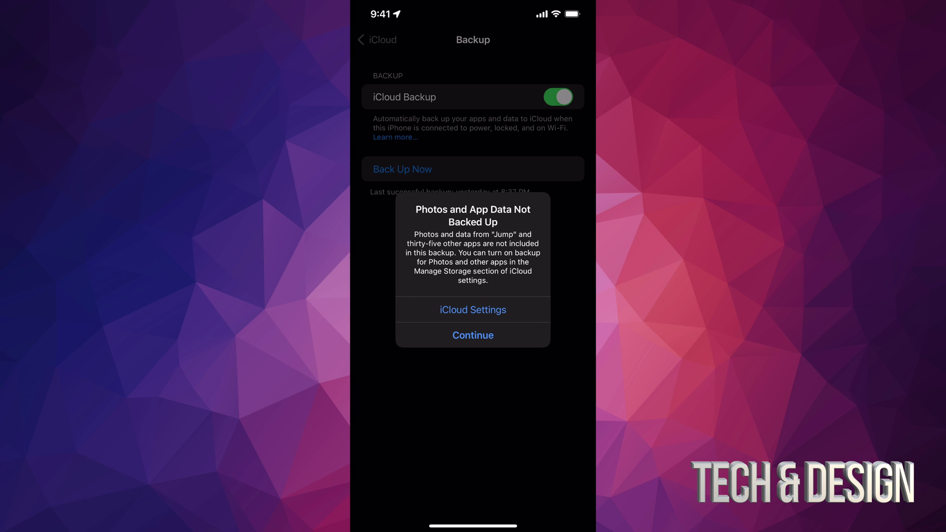
Continue the iCloud backup despite the Photos and App Data warning.
left_click(474, 335)
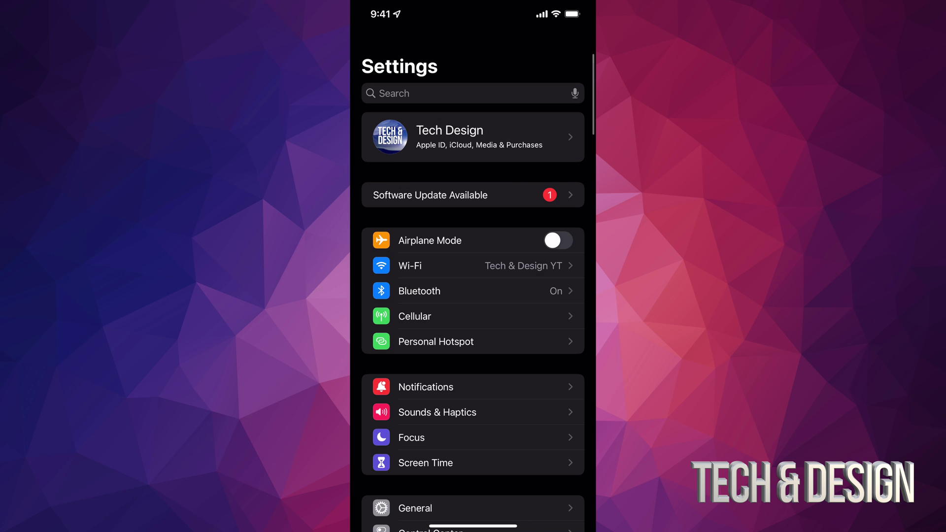
scroll(473, 296, "down", 5)
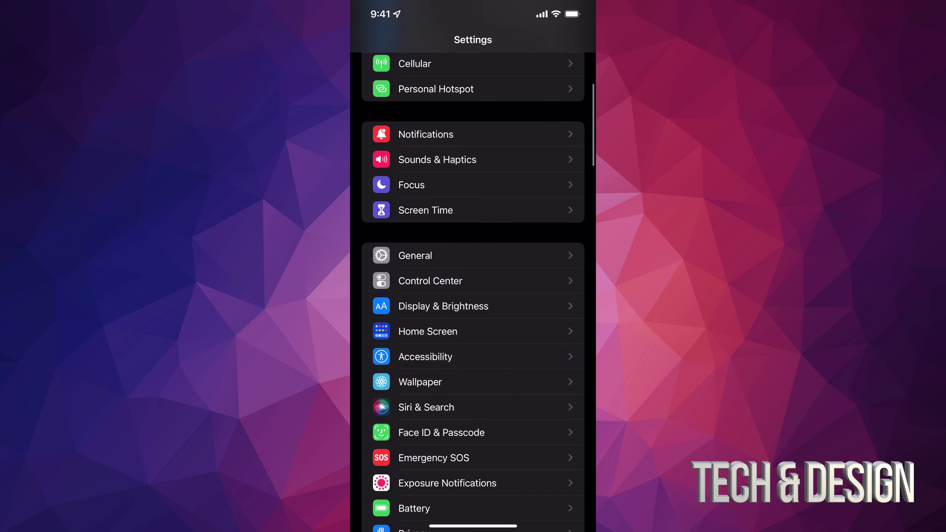
Go to General > Software Update to view the iOS 15.6 (525.7 MB) update.
left_click(415, 166)
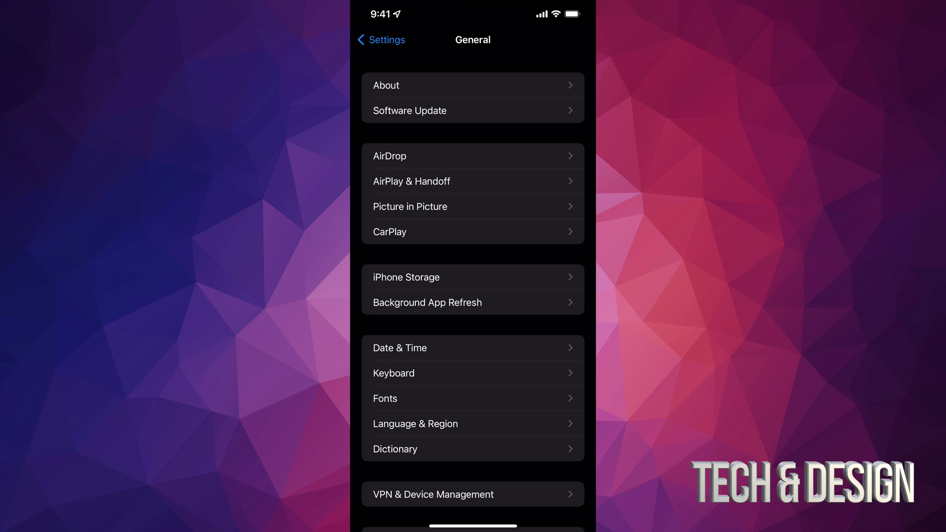
left_click(410, 110)
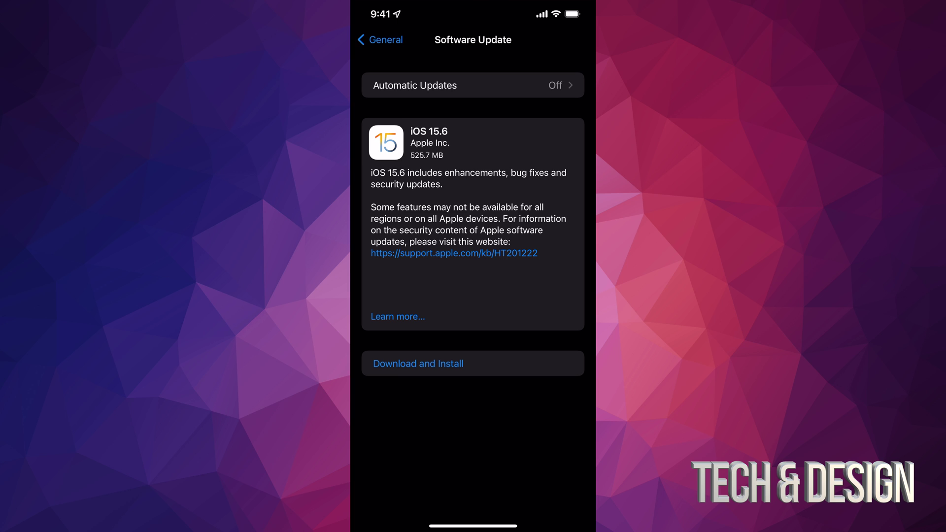
Start downloading and installing the iOS 15.6 update.
left_click(419, 364)
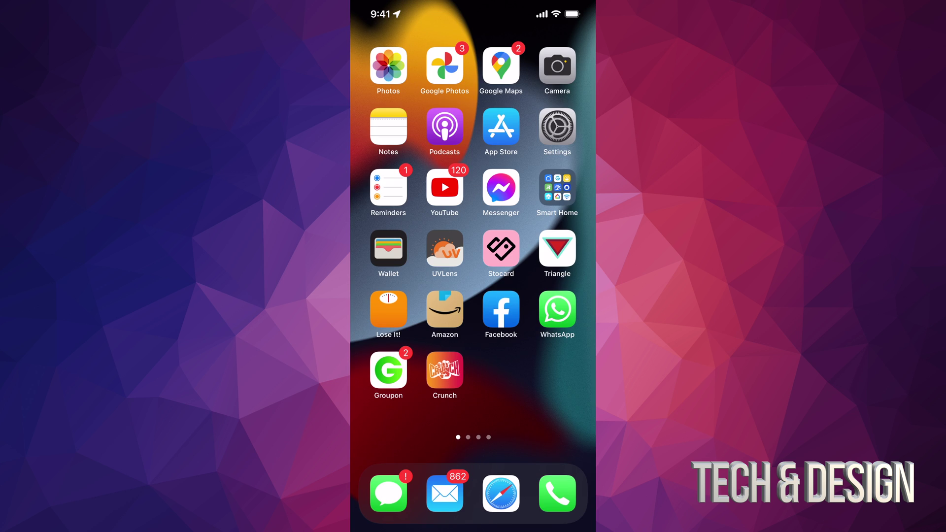
left_click(557, 127)
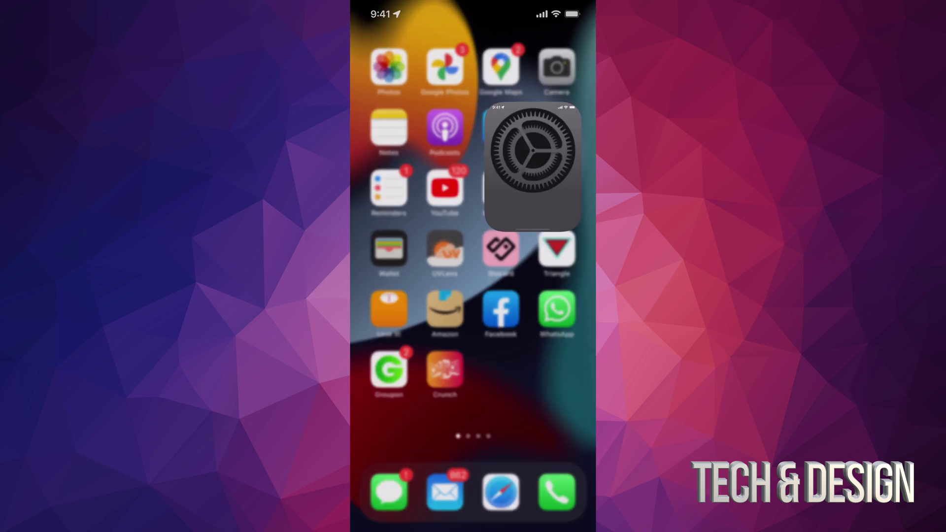
left_click(416, 433)
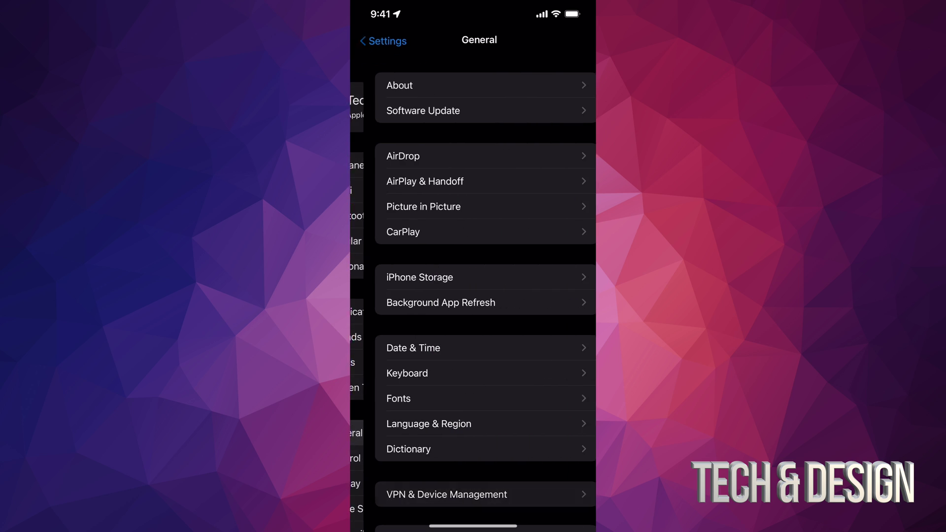
left_click(409, 111)
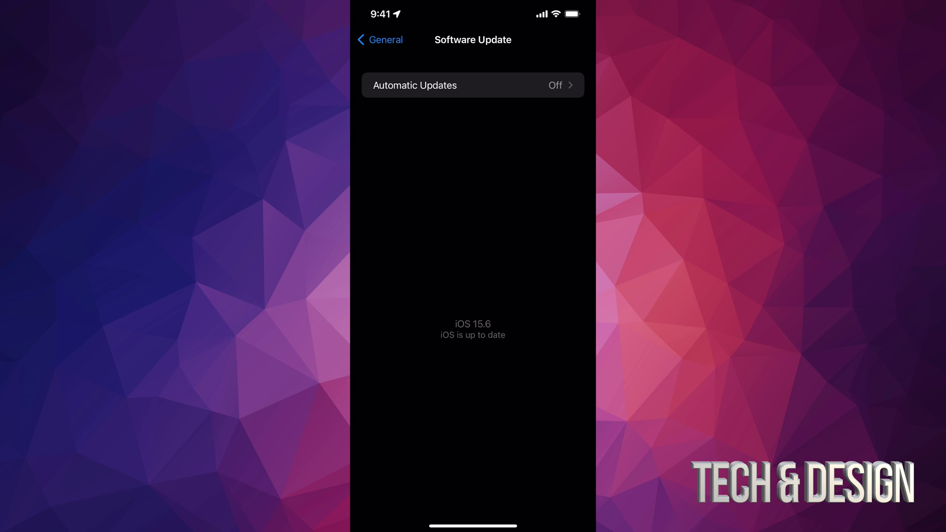
left_click(380, 39)
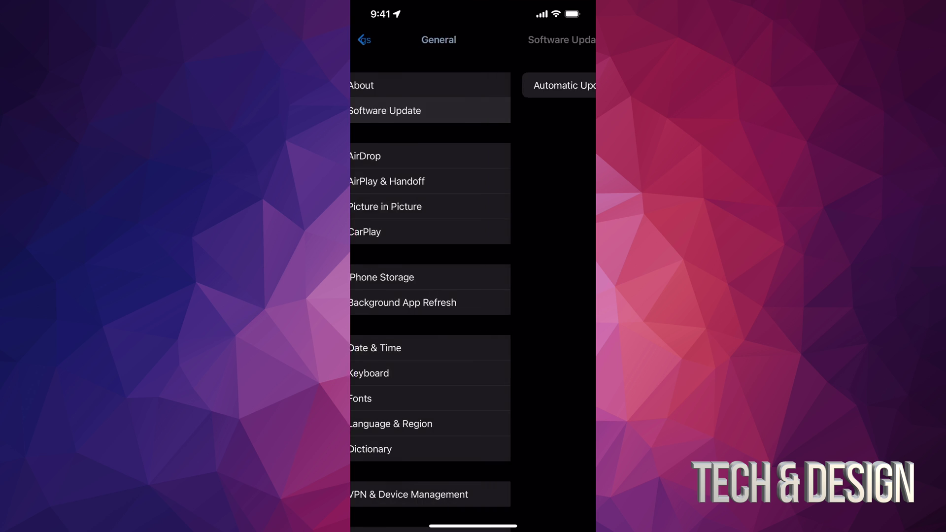
left_click_drag(473, 527, 473, 333)
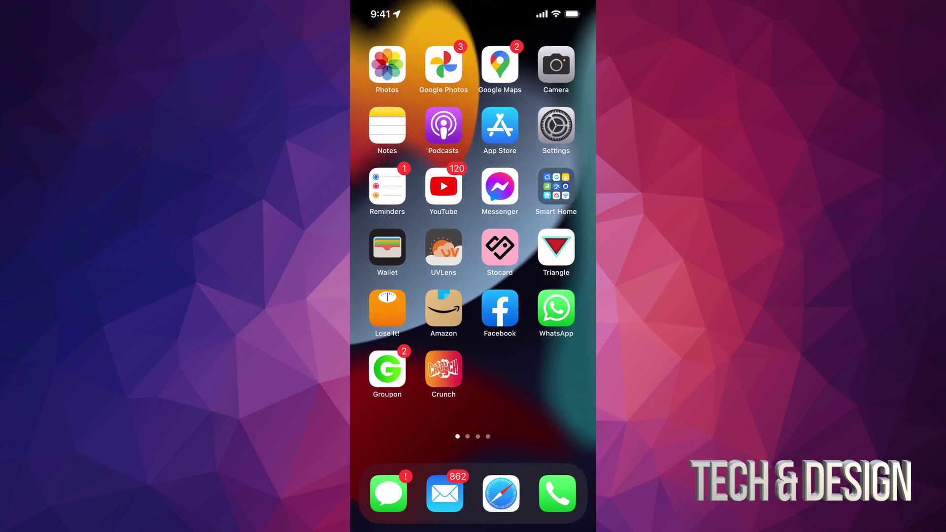